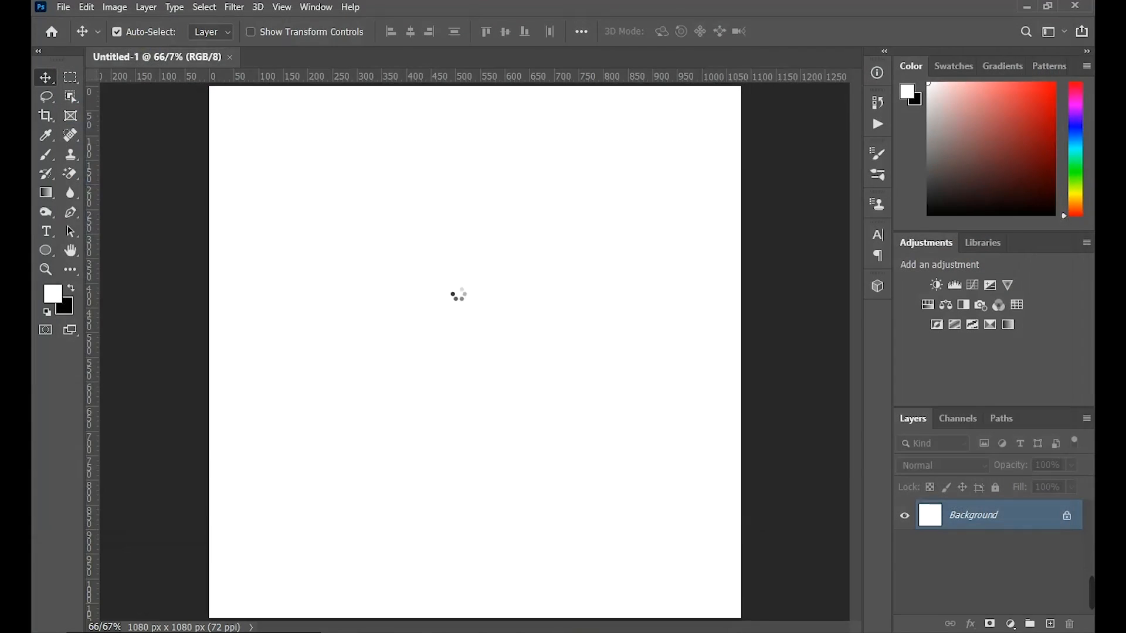
Duplicate the photo's background layer and convert the copy to a smart object
key("ctrl+j")
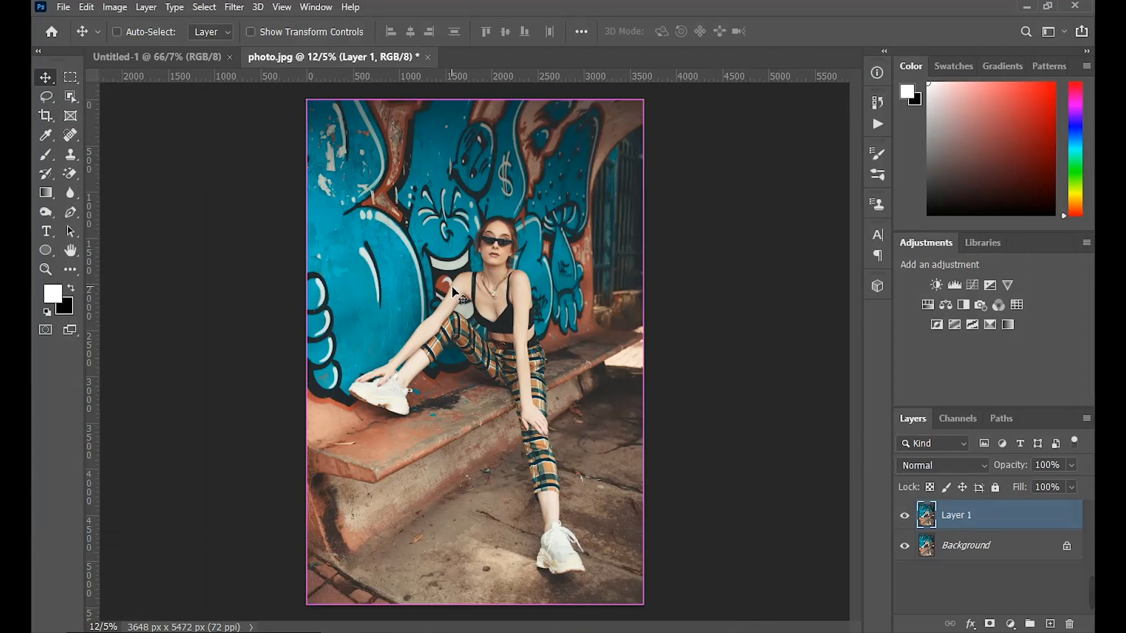
right_click(959, 517)
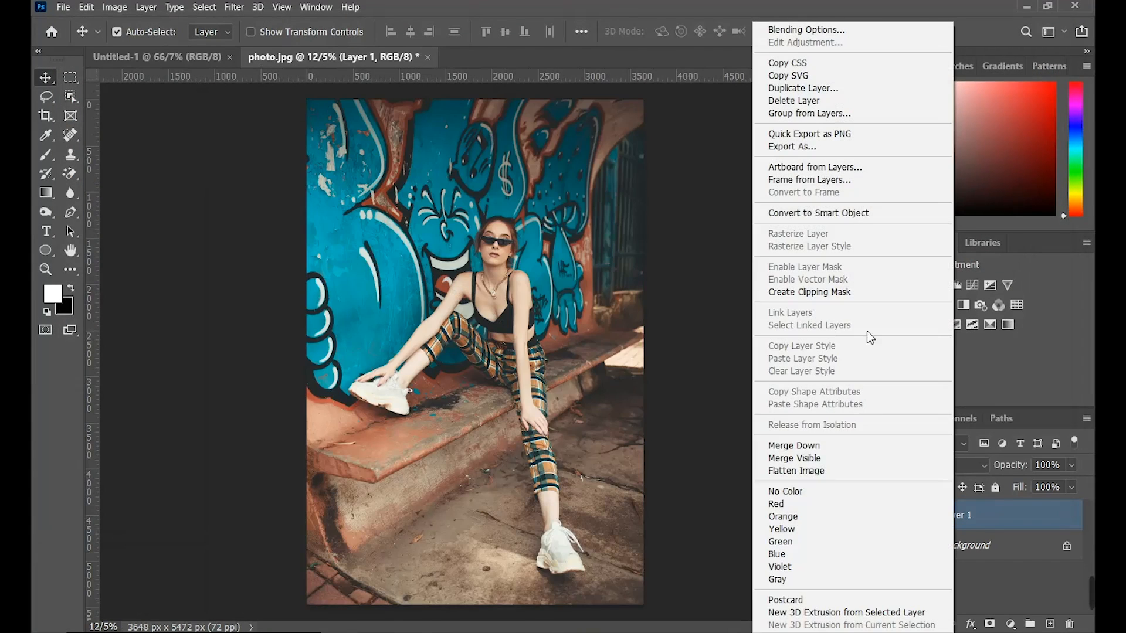
left_click(764, 212)
In a Camera Raw filter, set Tint -10, Exposure +0.50, Contrast -8, Highlights -43, Shadows +18, Whites -23 and Blacks -25
left_click(236, 7)
left_click(337, 120)
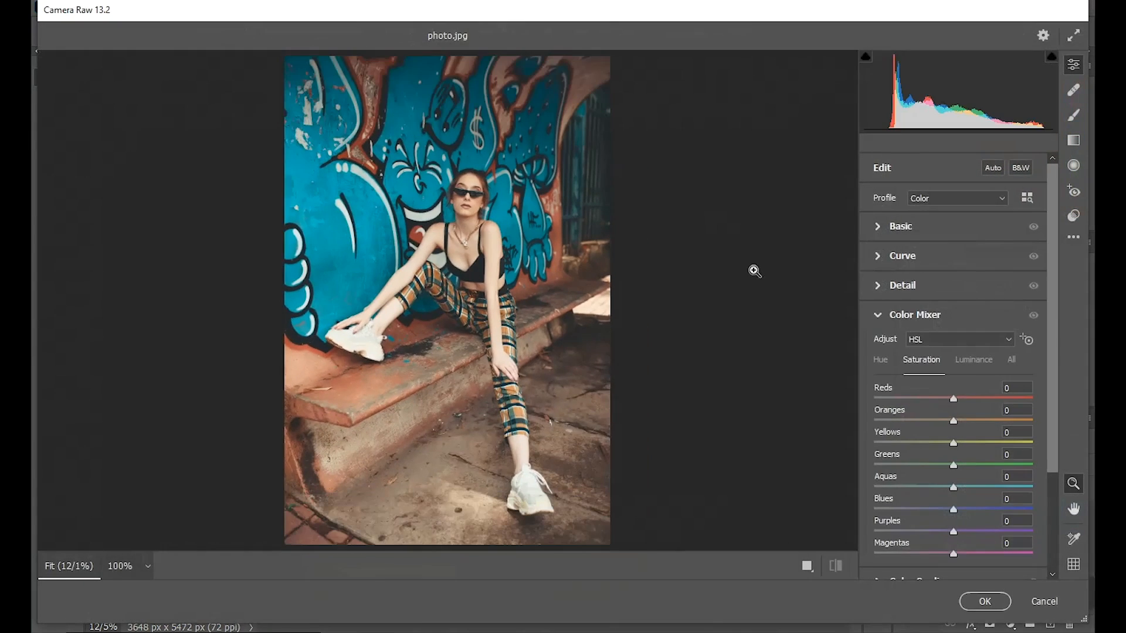
left_click(892, 226)
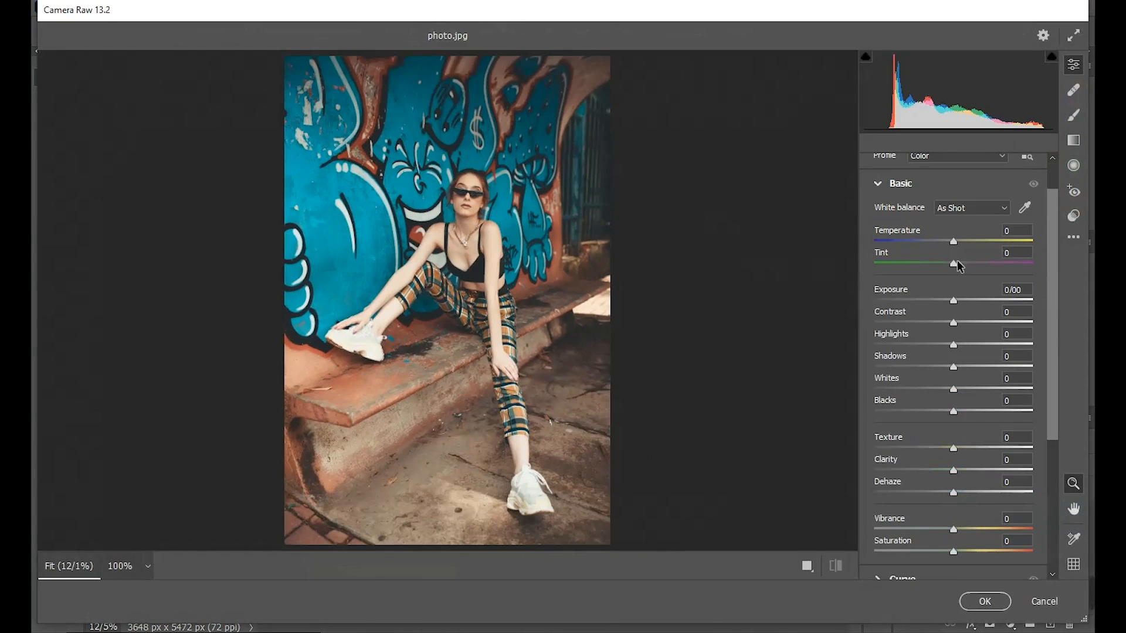
left_click(951, 264)
left_click_drag(952, 262, 946, 263)
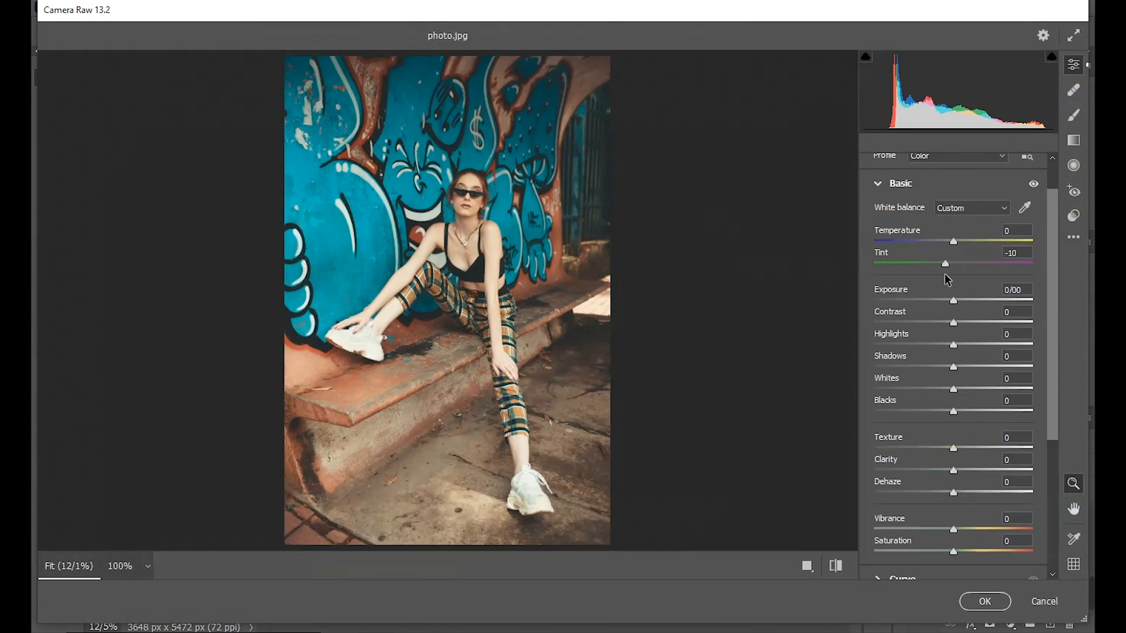
left_click_drag(956, 300, 935, 392)
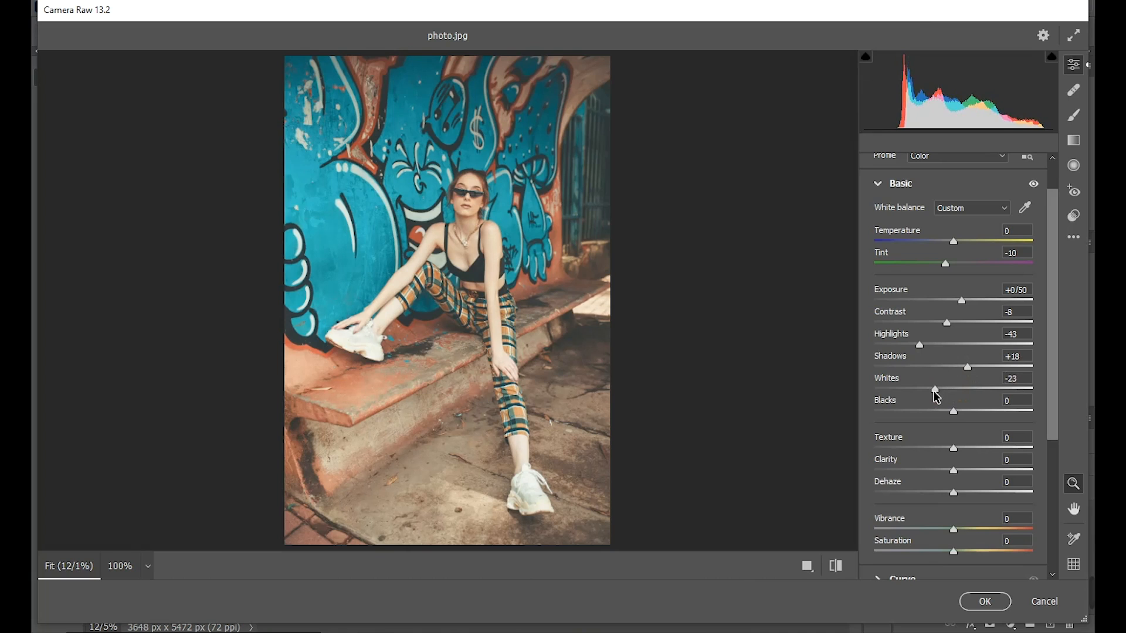
mouse_move(954, 412)
left_mouse_down()
mouse_move(930, 415)
mouse_move(937, 422)
left_mouse_up()
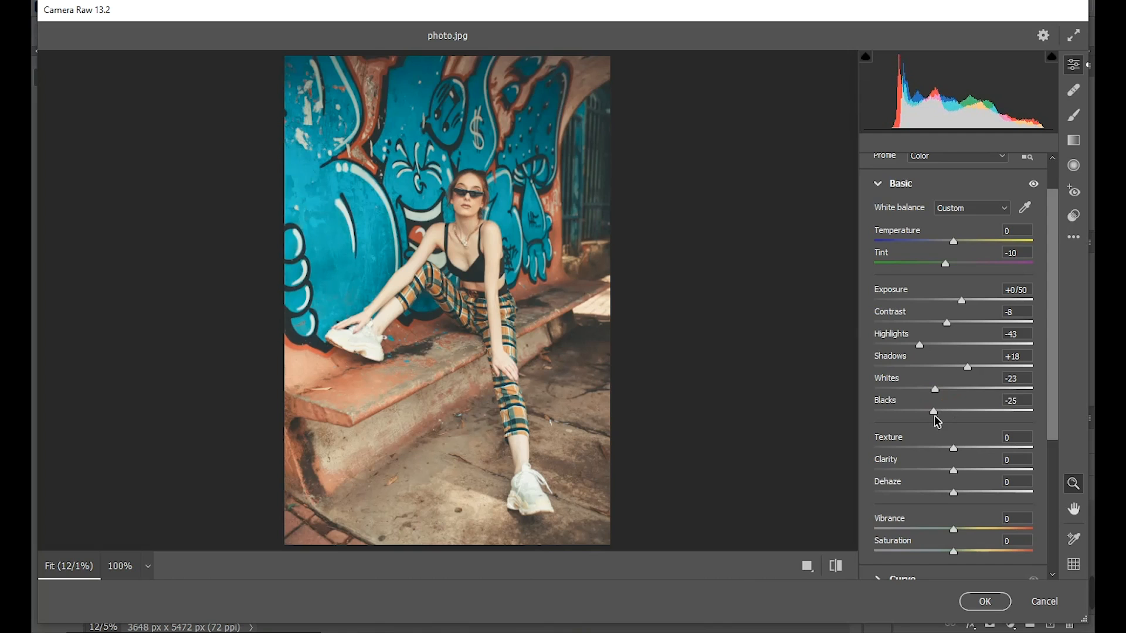
Set the photo's Clarity to +69, Dehaze to +36, Vibrance to +31 and Saturation to +50
left_click_drag(954, 470, 1006, 470)
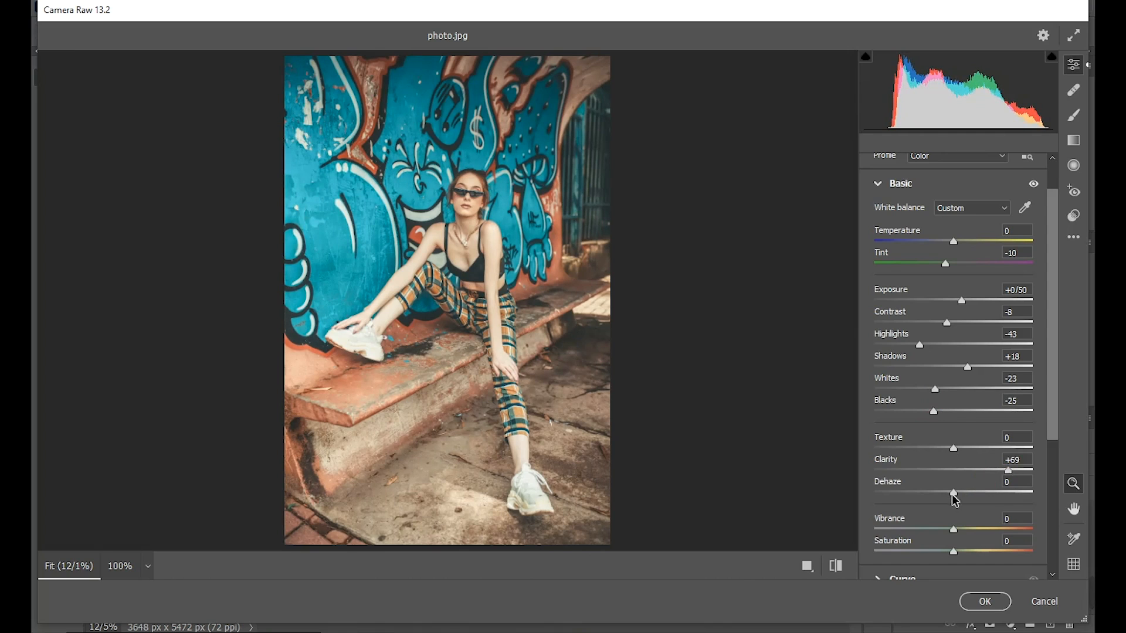
left_click_drag(955, 497, 984, 496)
scroll(958, 429, "down", 3)
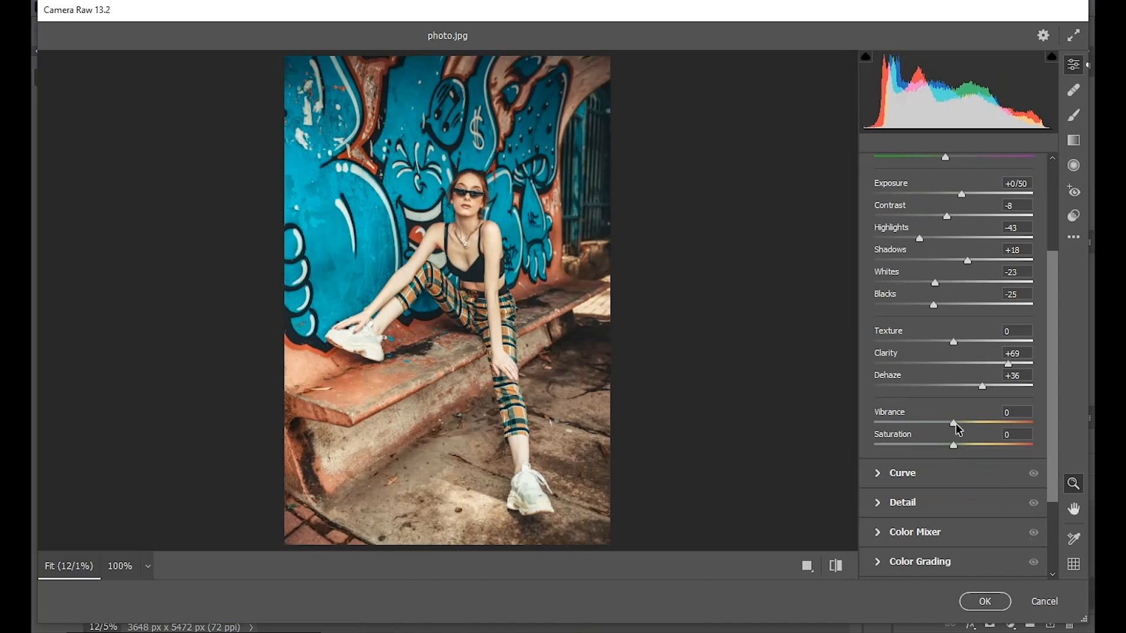
left_click_drag(958, 430, 995, 445)
Raise the point curve's black point to output 35 and add a curve point at input 62, output 58
left_click(878, 473)
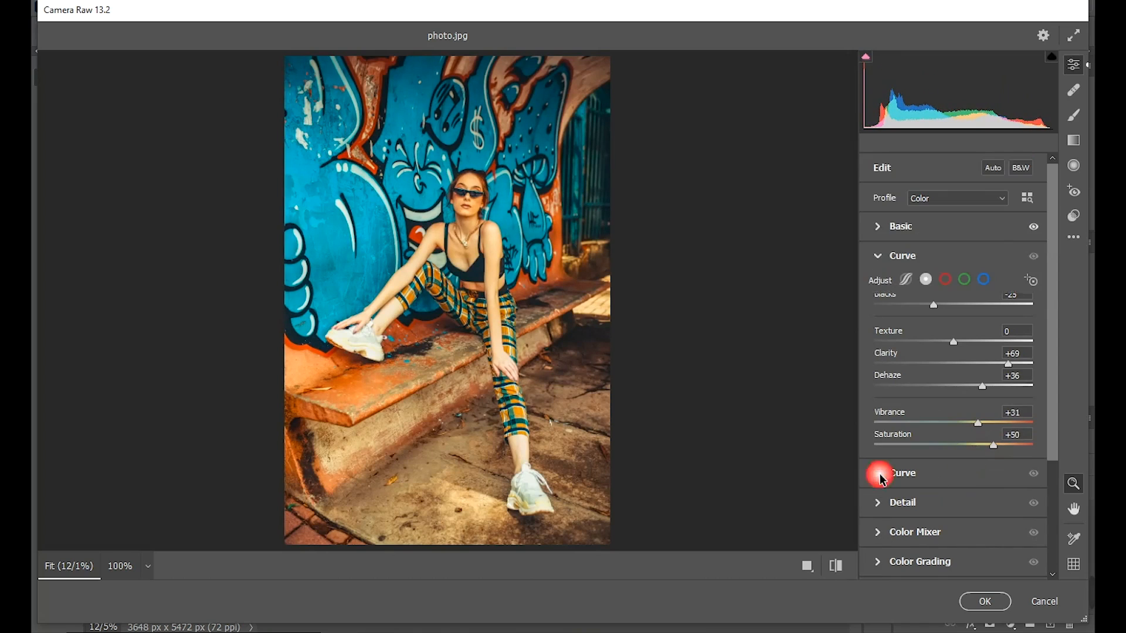
left_click_drag(873, 463, 873, 440)
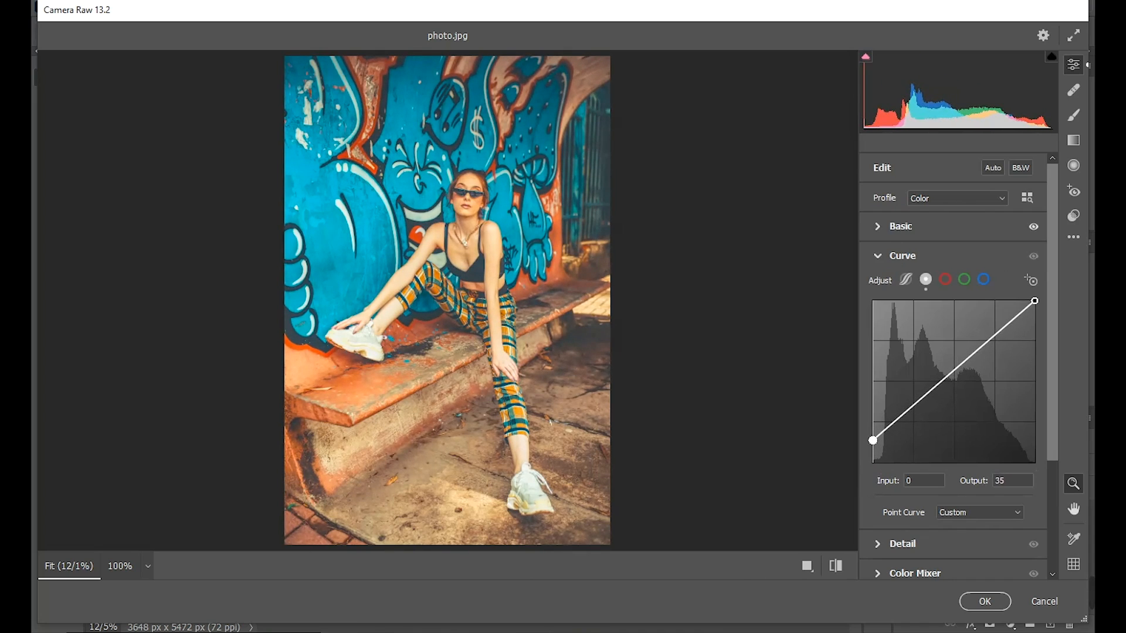
left_click(914, 408)
left_click(925, 486)
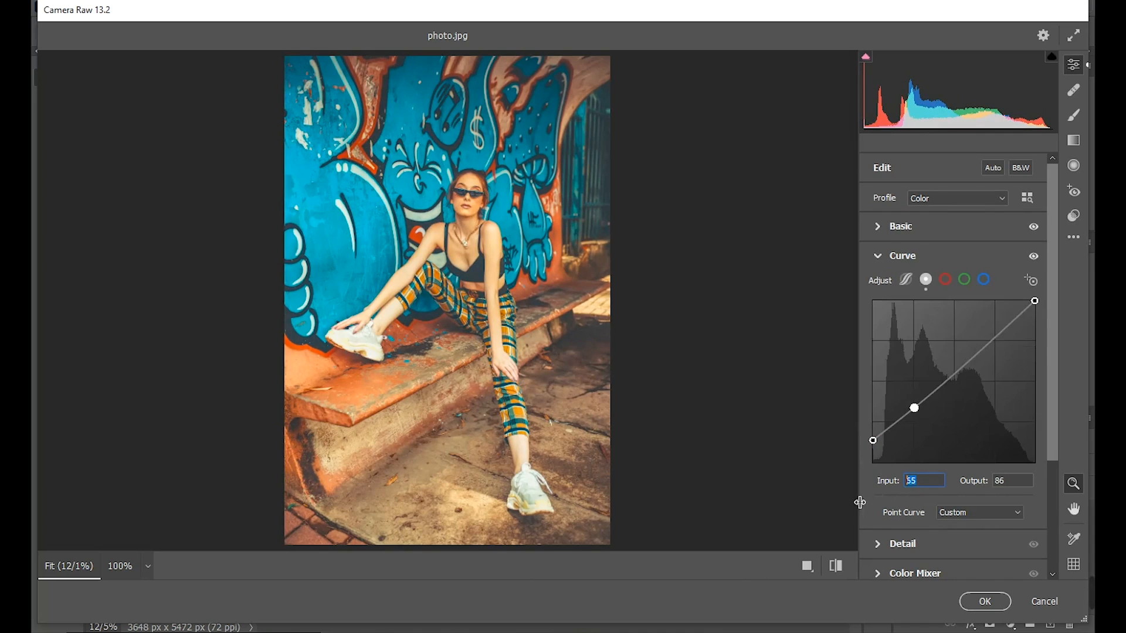
type("62")
left_click(1012, 482)
type("58")
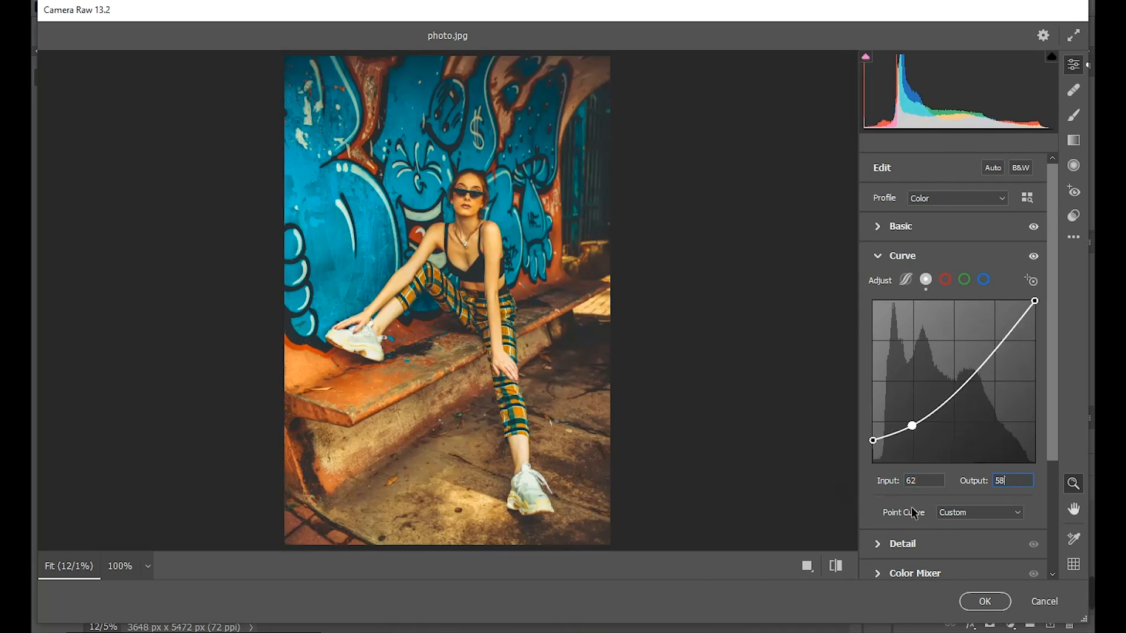
Set the photo's Noise Reduction to 10 and Color Noise Reduction to 11
left_click(883, 537)
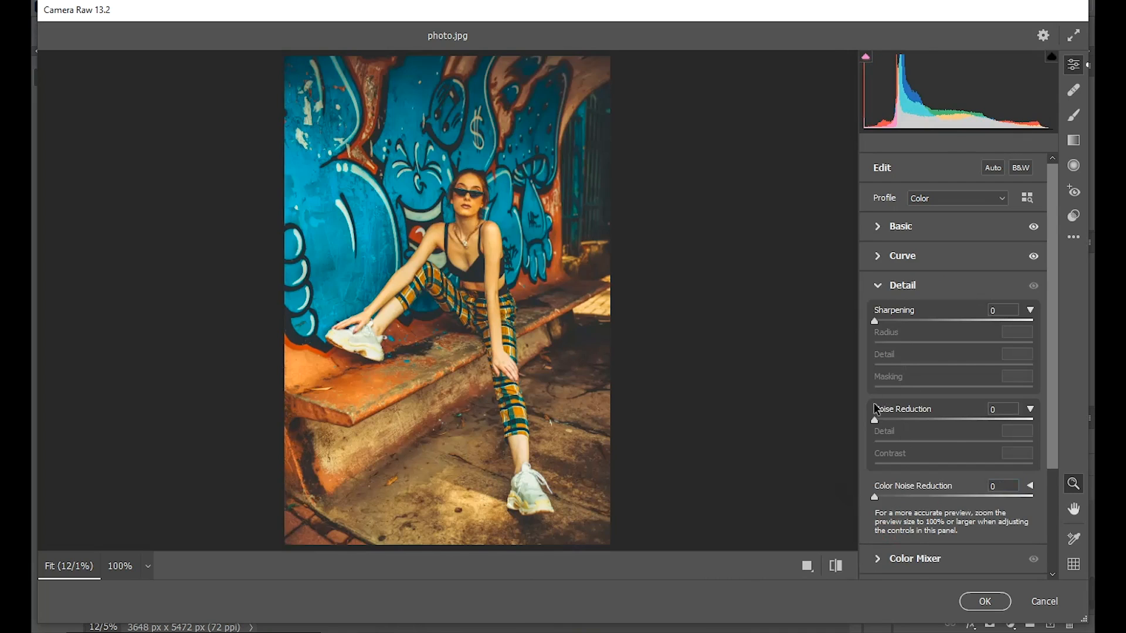
left_click_drag(874, 419, 888, 424)
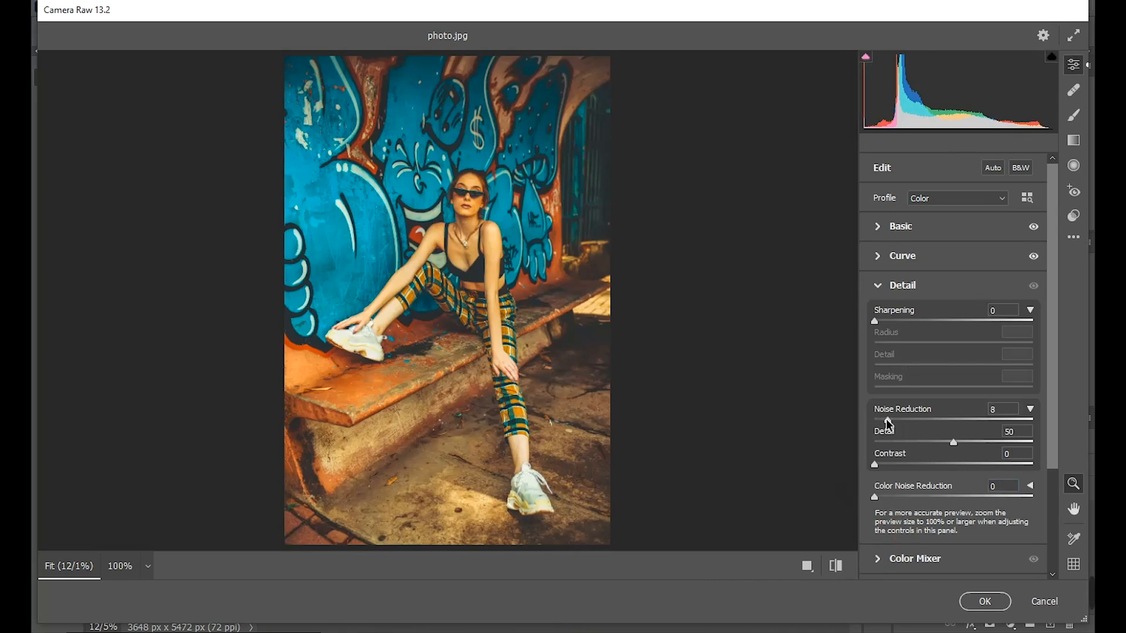
left_click_drag(874, 497, 892, 501)
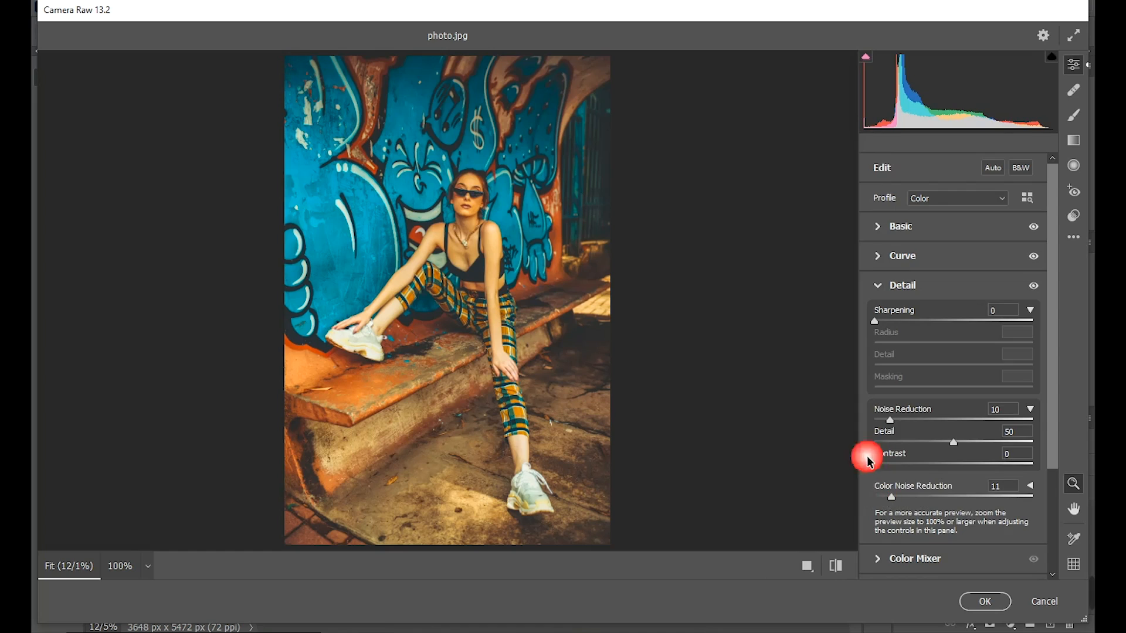
Shift the Color Mixer hues to Oranges -21, Yellows -100, Greens -50, Aquas +70 and Blues -36
scroll(867, 458, "down", 3)
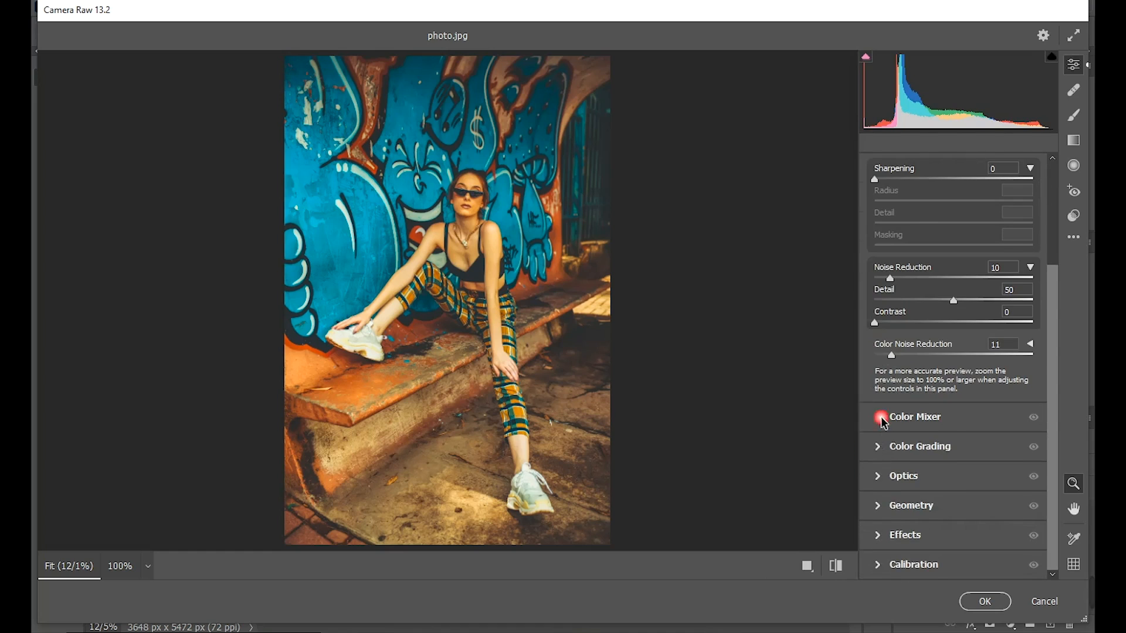
left_click(882, 418)
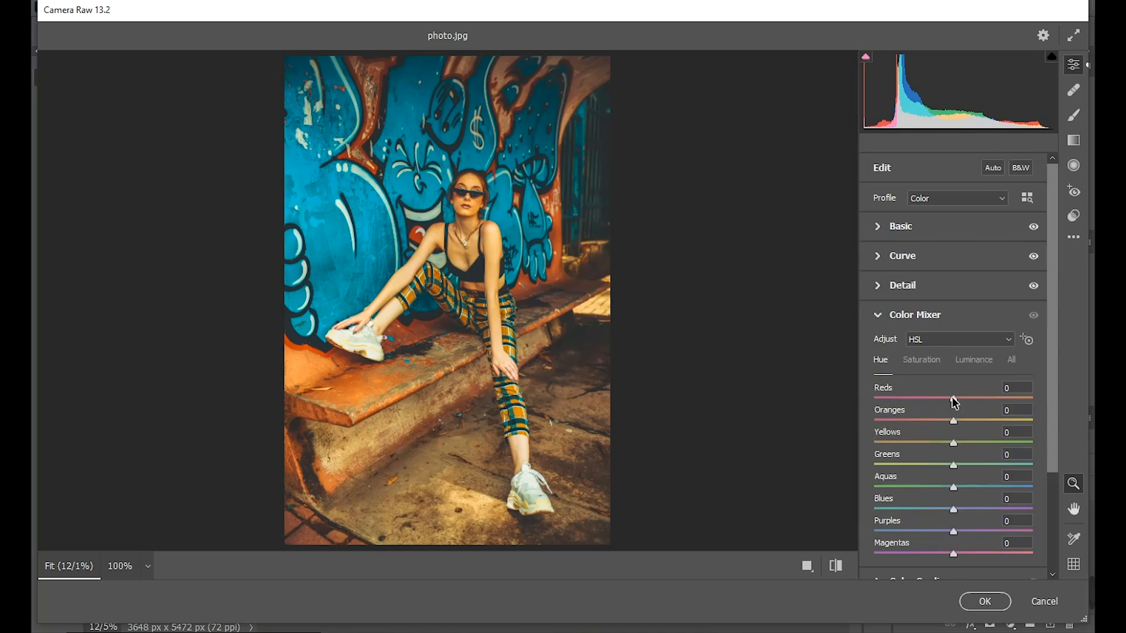
left_click_drag(954, 423, 859, 447)
left_click(953, 466)
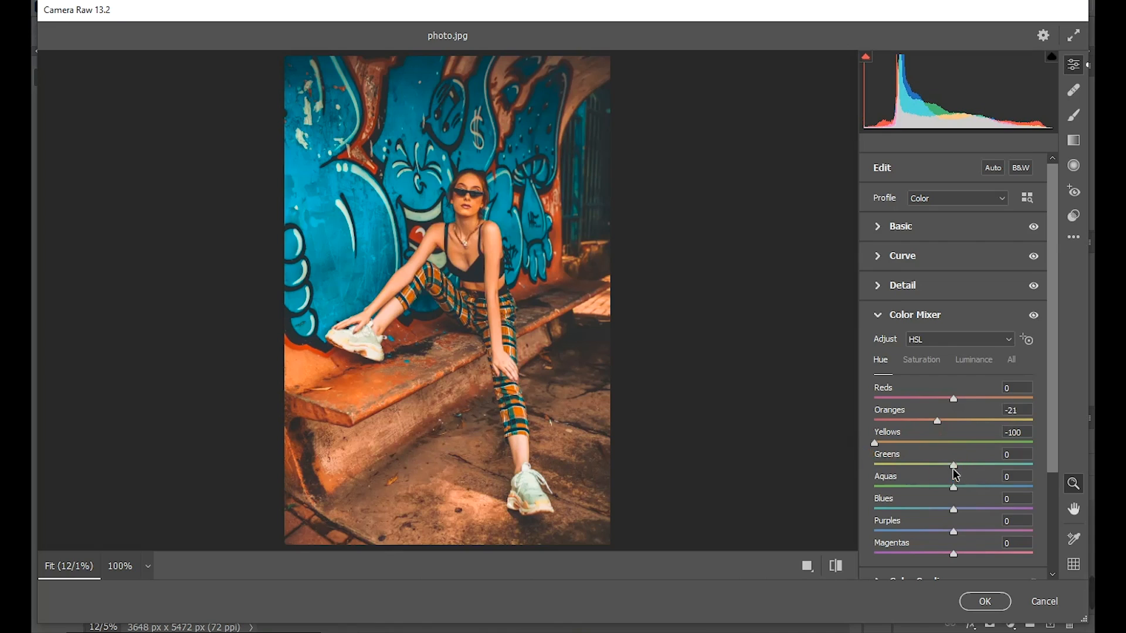
left_click_drag(955, 467, 927, 514)
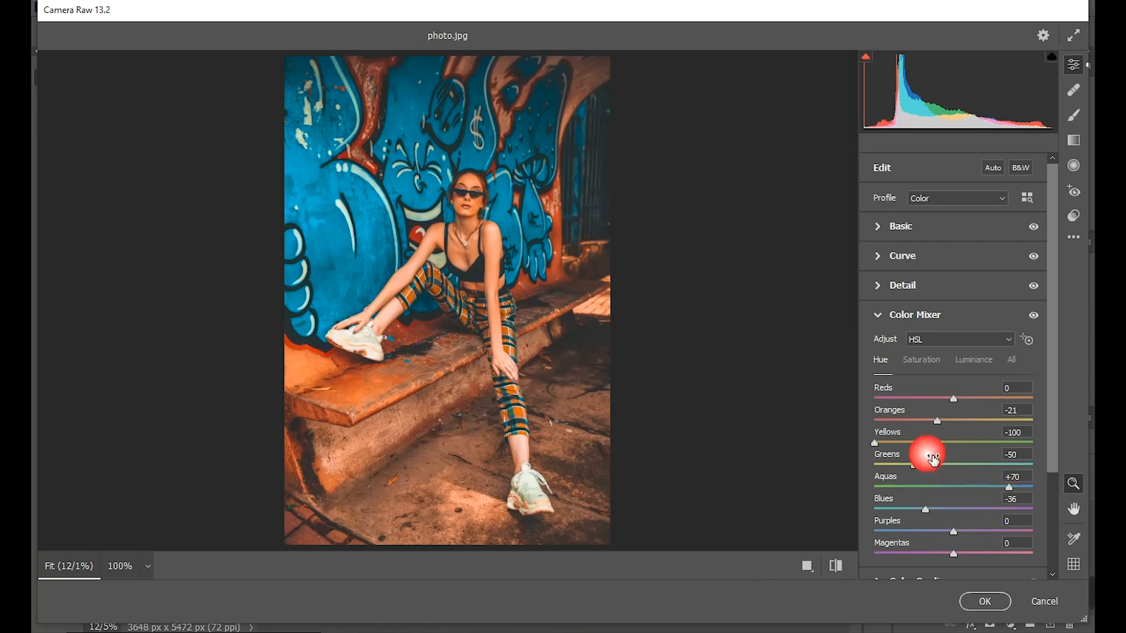
Set the Color Mixer saturation to Reds +10, Oranges -37, Yellows -61, Greens -100 and Aquas -86, and lower Purples and Magentas to their minimum
left_click(925, 363)
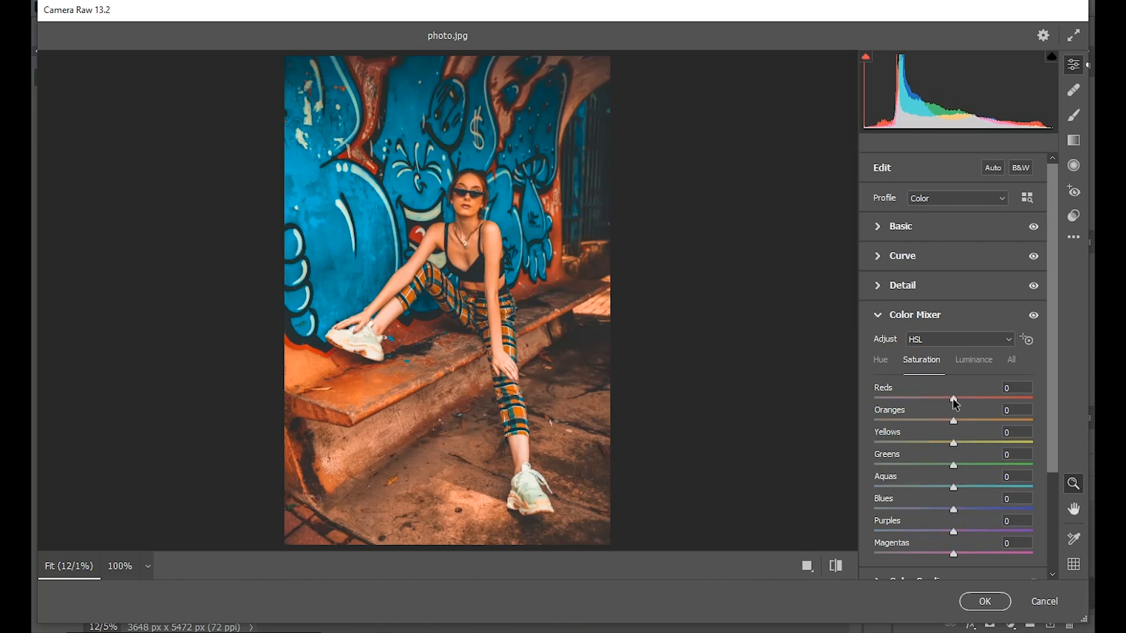
left_click_drag(960, 399, 850, 460)
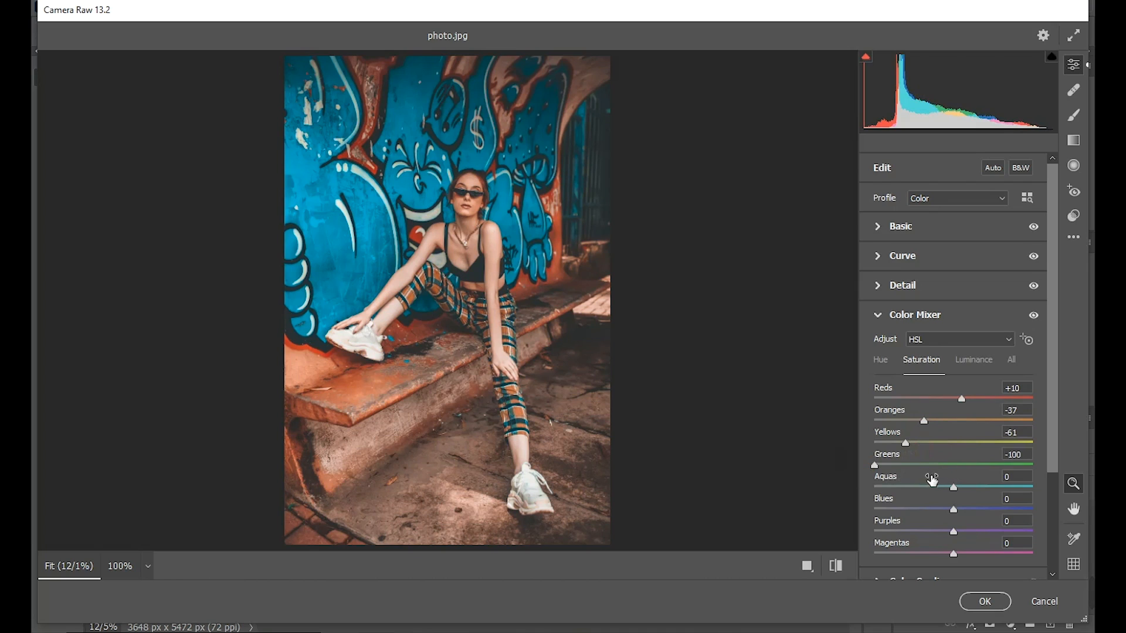
left_click_drag(949, 486, 889, 491)
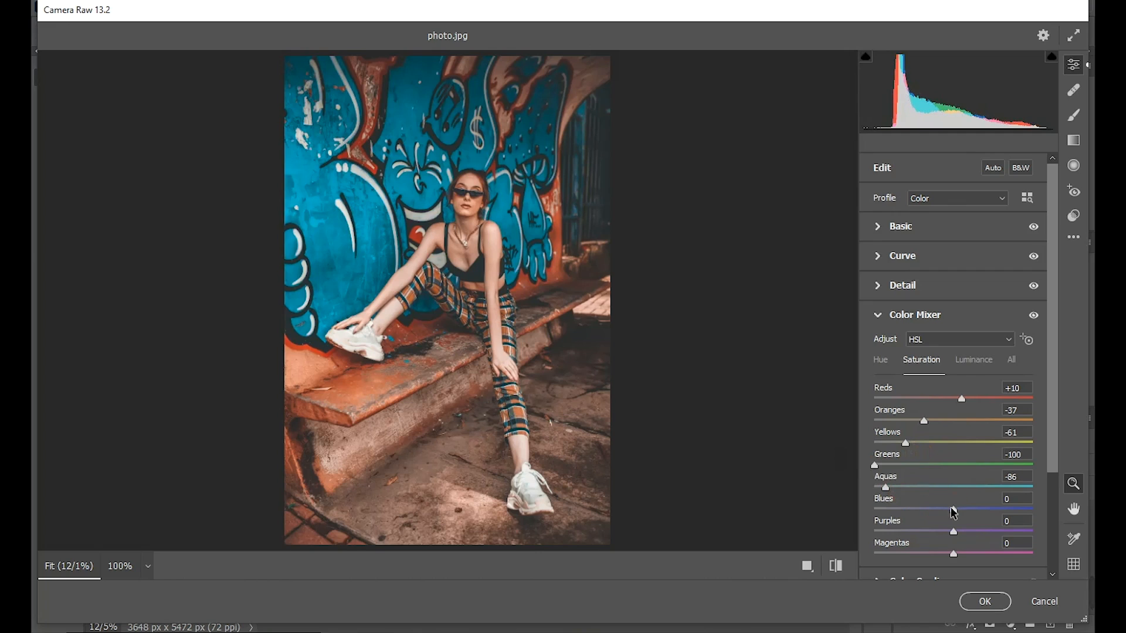
left_click_drag(953, 512, 816, 531)
left_click_drag(954, 554, 799, 556)
Set the Color Mixer luminance to Reds +24, Oranges +24, Yellows -26 and Aquas +18
left_click(972, 360)
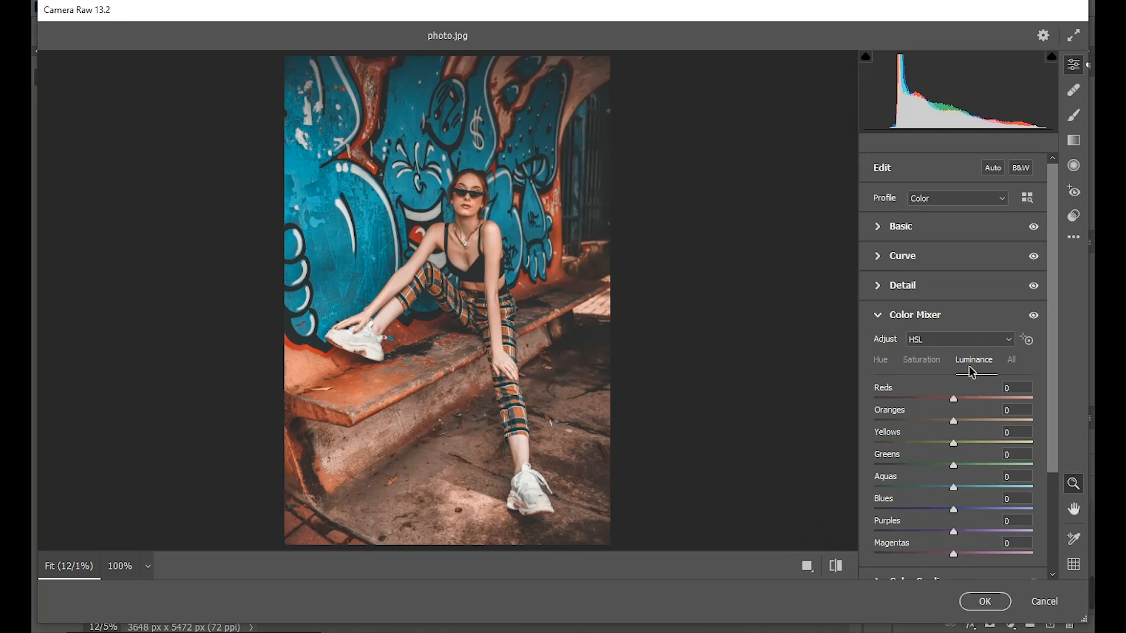
left_click_drag(954, 398, 973, 419)
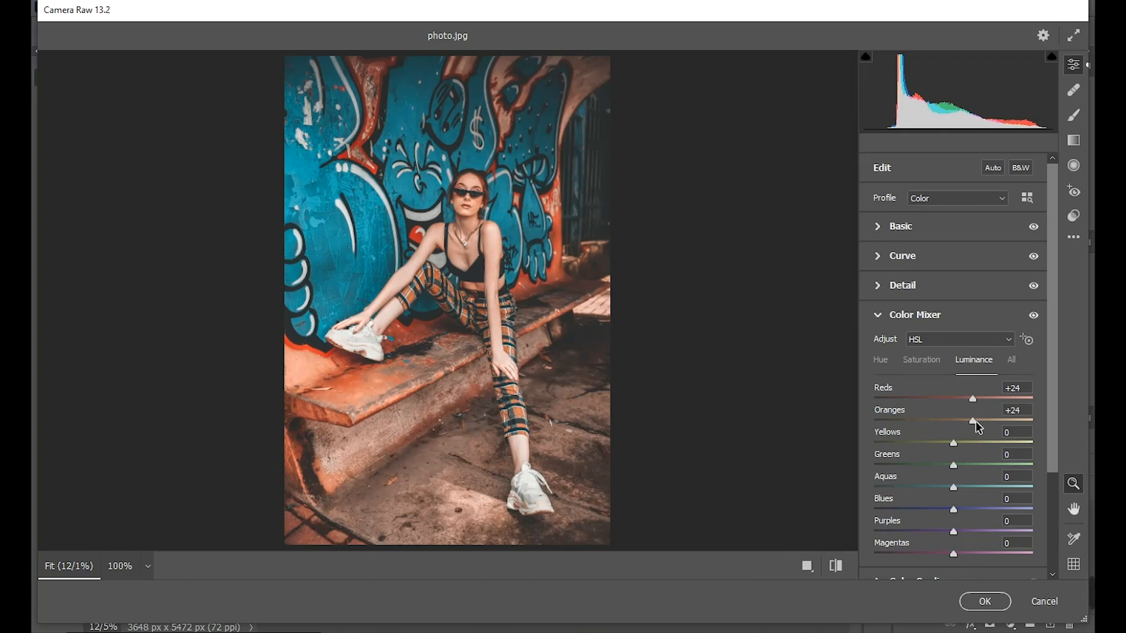
left_click_drag(954, 444, 933, 443)
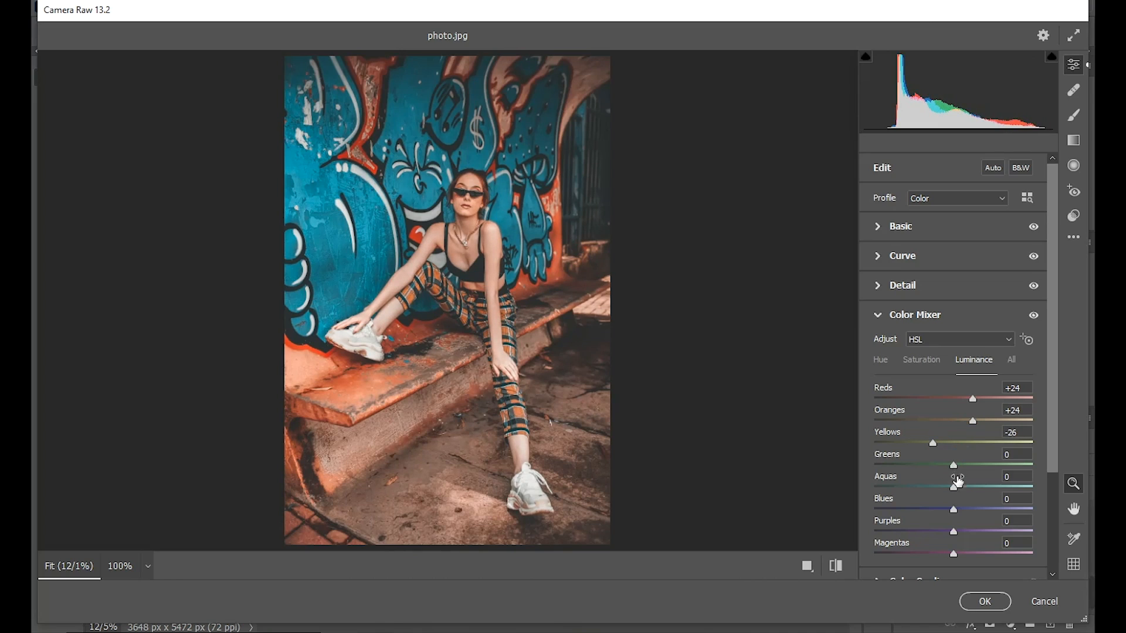
left_click_drag(952, 485, 965, 491)
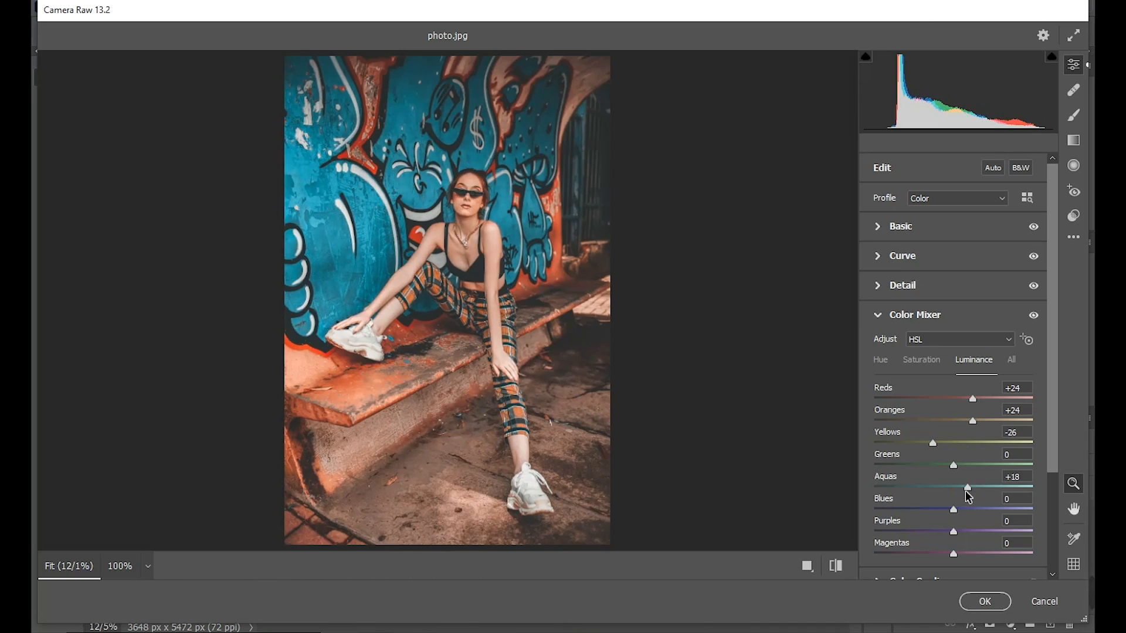
Color grade the shadows with Hue 227, Saturation 17 and Luminance -91
scroll(967, 499, "down", 2)
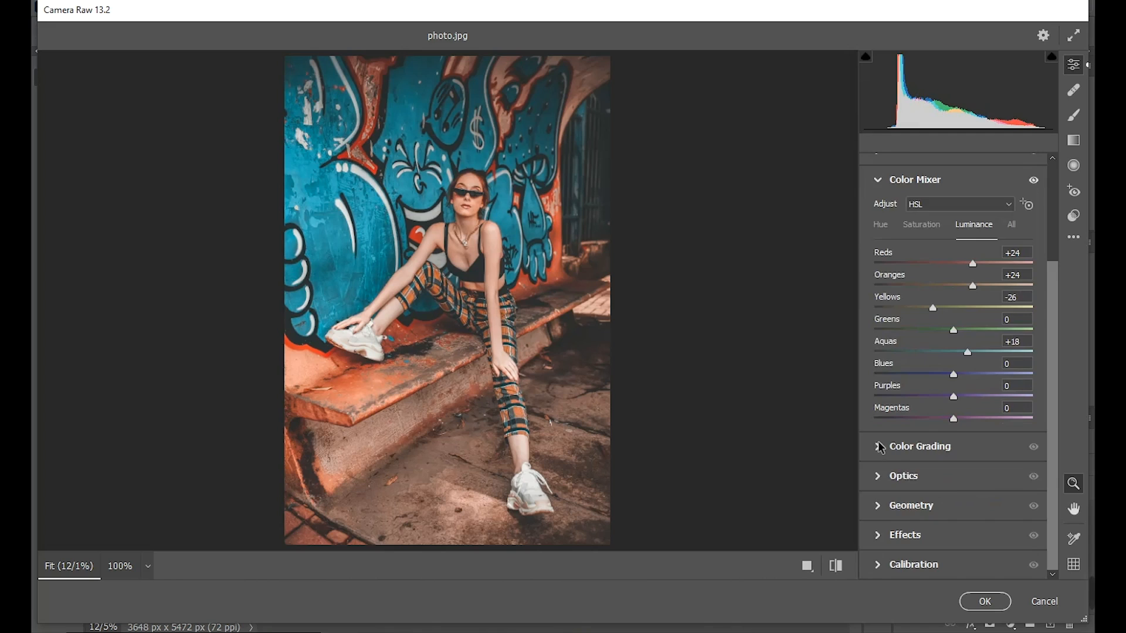
left_click(881, 447)
left_click(948, 226)
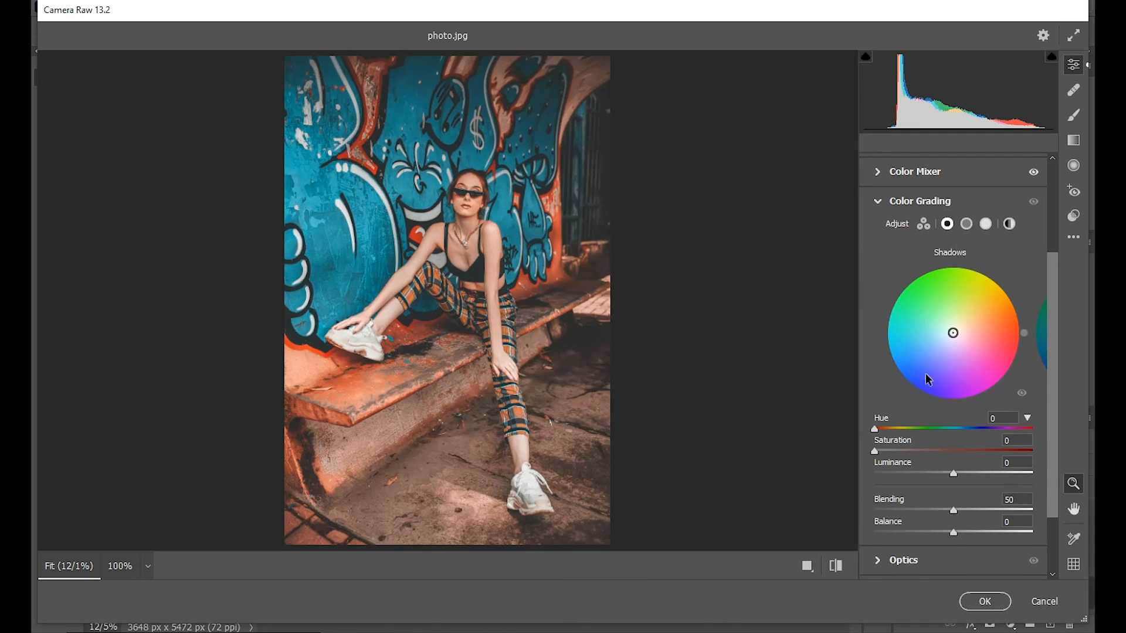
left_click_drag(879, 432, 977, 434)
mouse_move(875, 452)
left_mouse_down()
mouse_move(903, 456)
mouse_move(925, 479)
mouse_move(883, 486)
left_mouse_up()
left_click(952, 475)
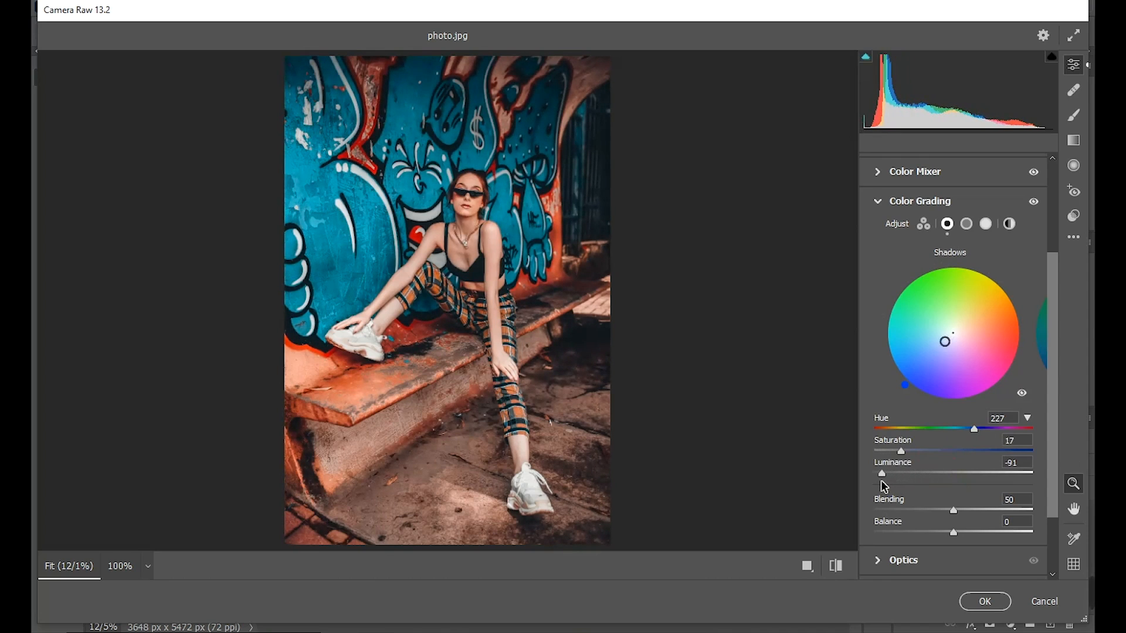
Color grade the midtones with Saturation 13 and Luminance +27, and set Blending to 64 and Balance to -15
left_click(966, 224)
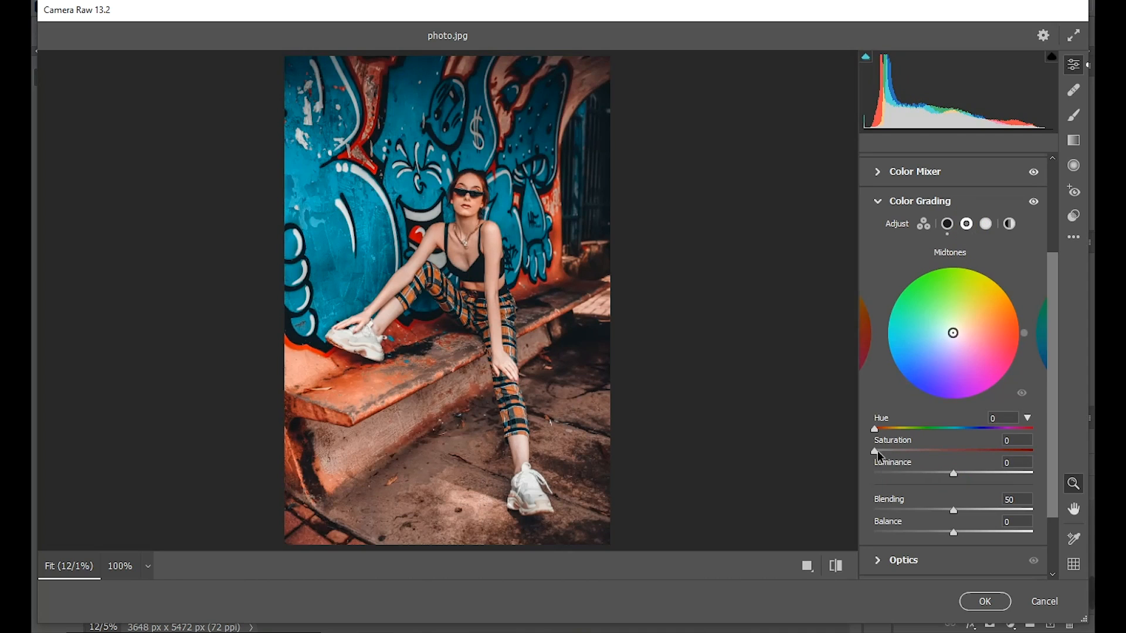
left_click_drag(875, 449, 896, 449)
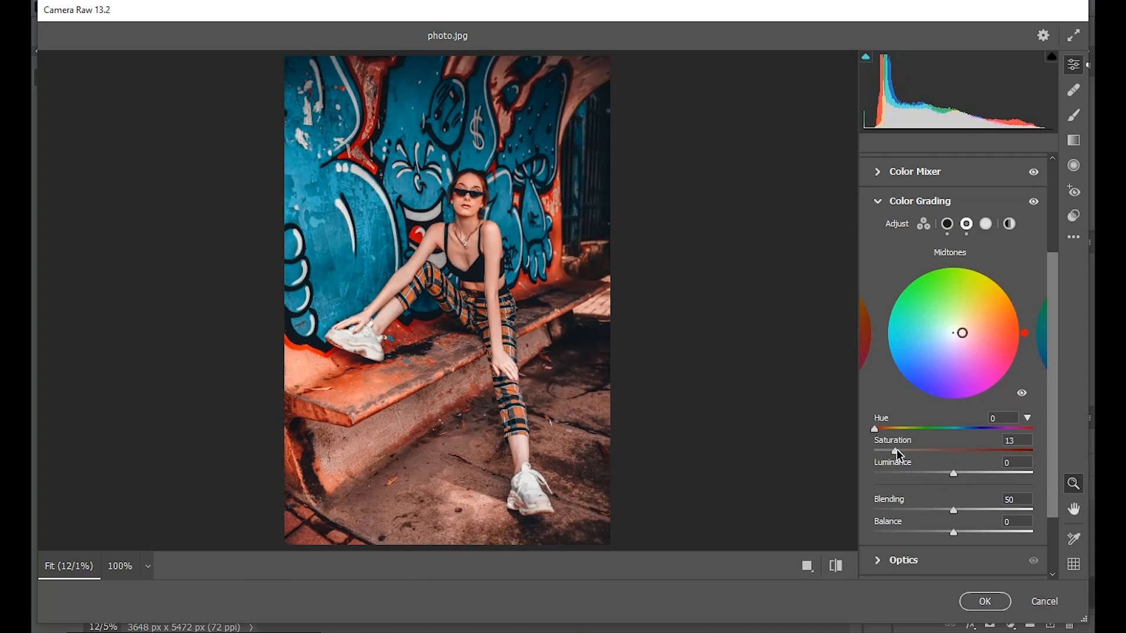
left_click_drag(954, 473, 974, 473)
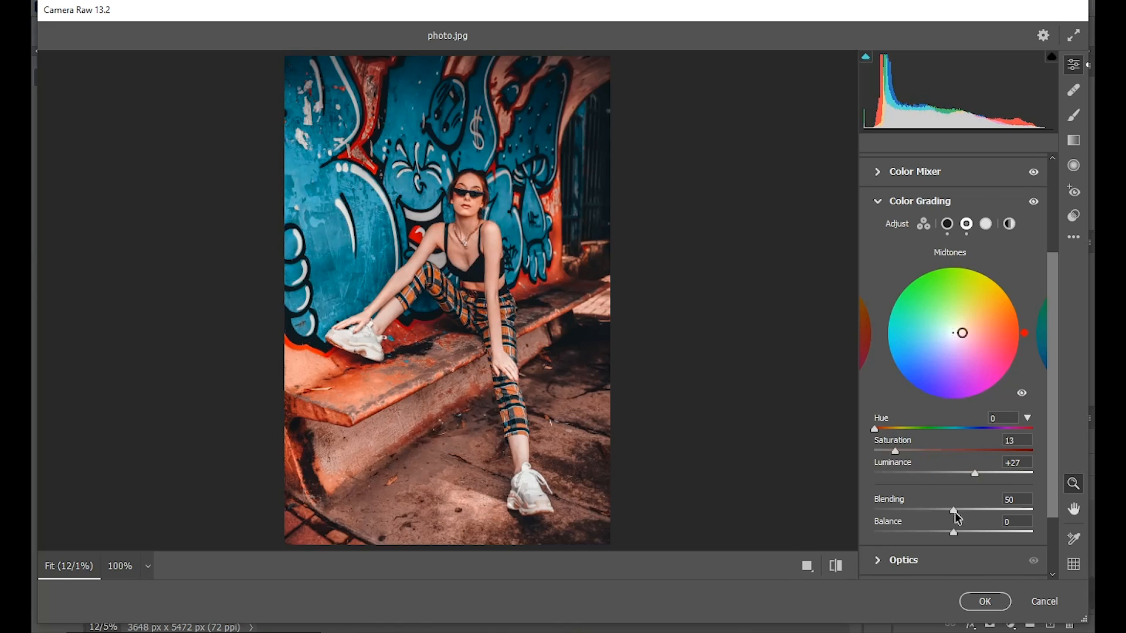
mouse_move(957, 518)
left_mouse_down()
mouse_move(979, 516)
mouse_move(932, 535)
mouse_move(942, 535)
left_mouse_up()
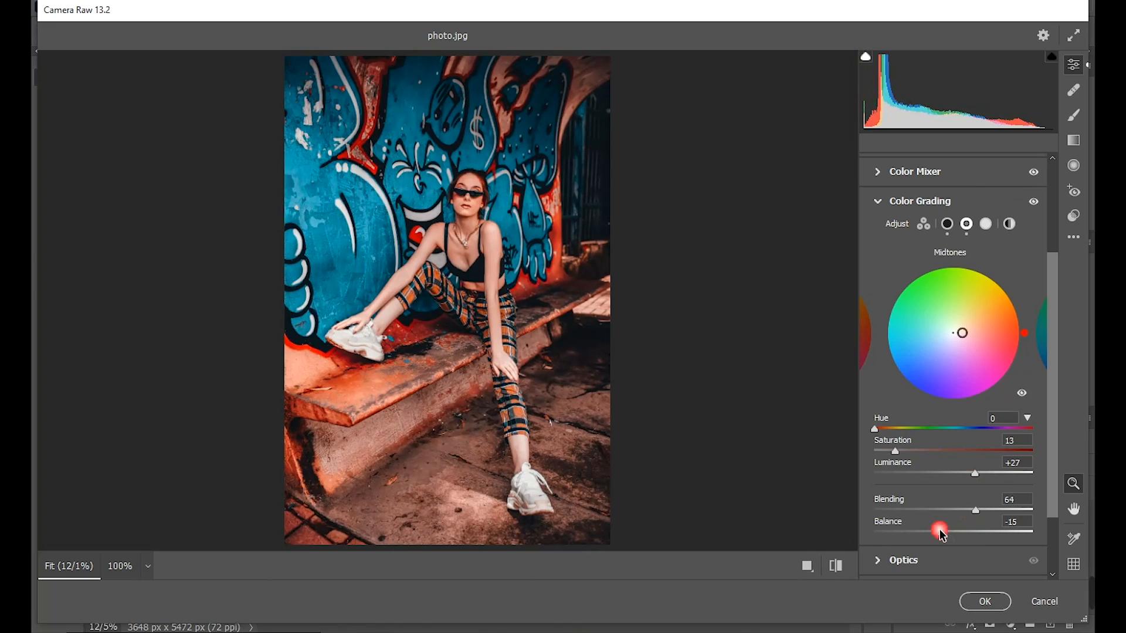
scroll(940, 534, "down", 3)
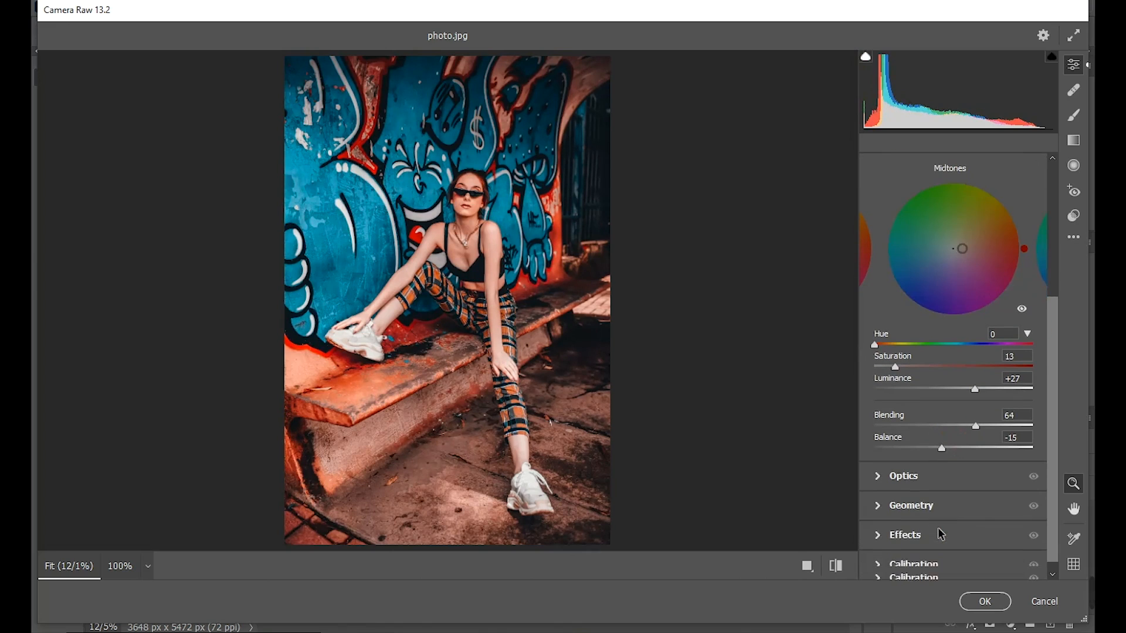
Add a vignette effect with Vignetting at -21 and Midpoint at 32
left_click(882, 546)
left_click_drag(954, 417, 938, 418)
left_click_drag(953, 466, 925, 471)
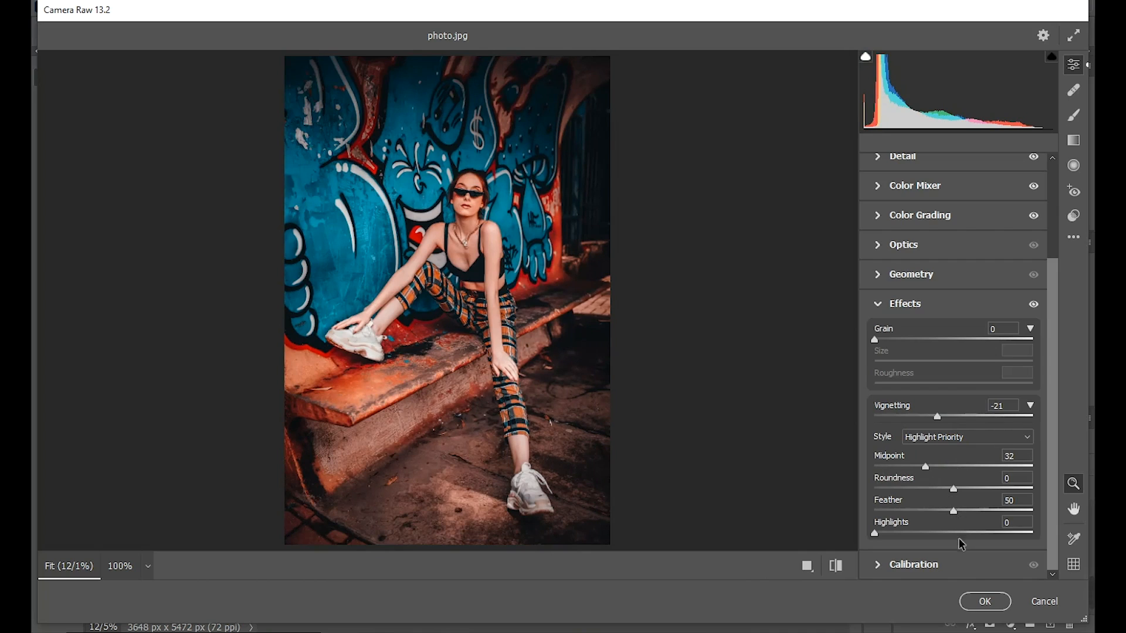
Compare the default and current settings in the preview, and apply the Camera Raw filter to the layer
left_click(837, 565)
left_click(837, 566)
left_click(837, 566)
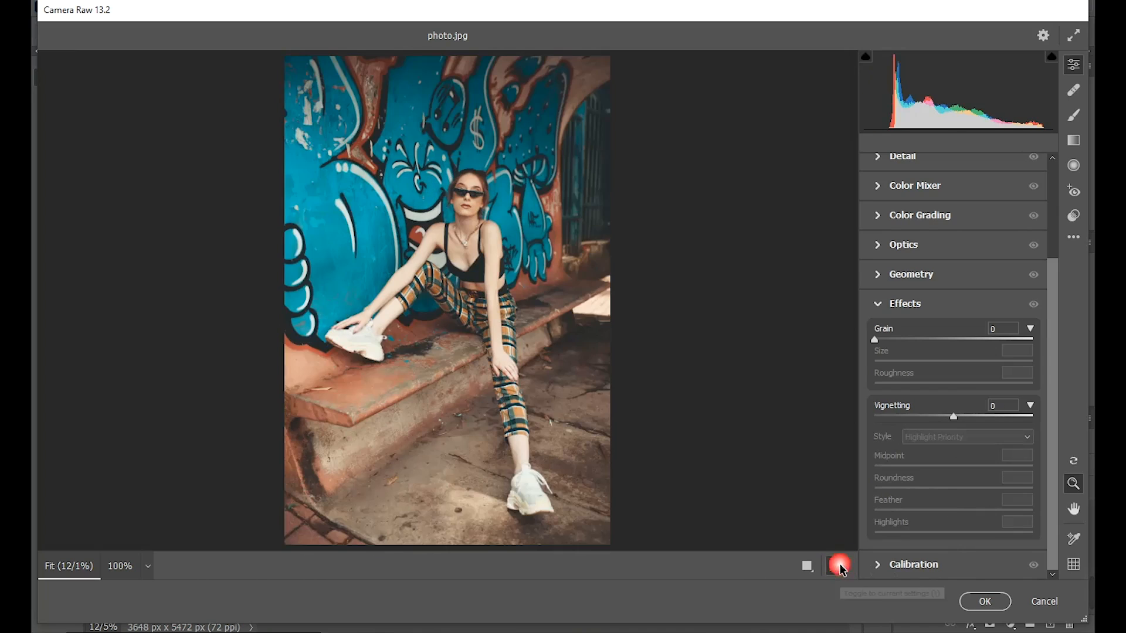
left_click(837, 566)
left_click(1003, 604)
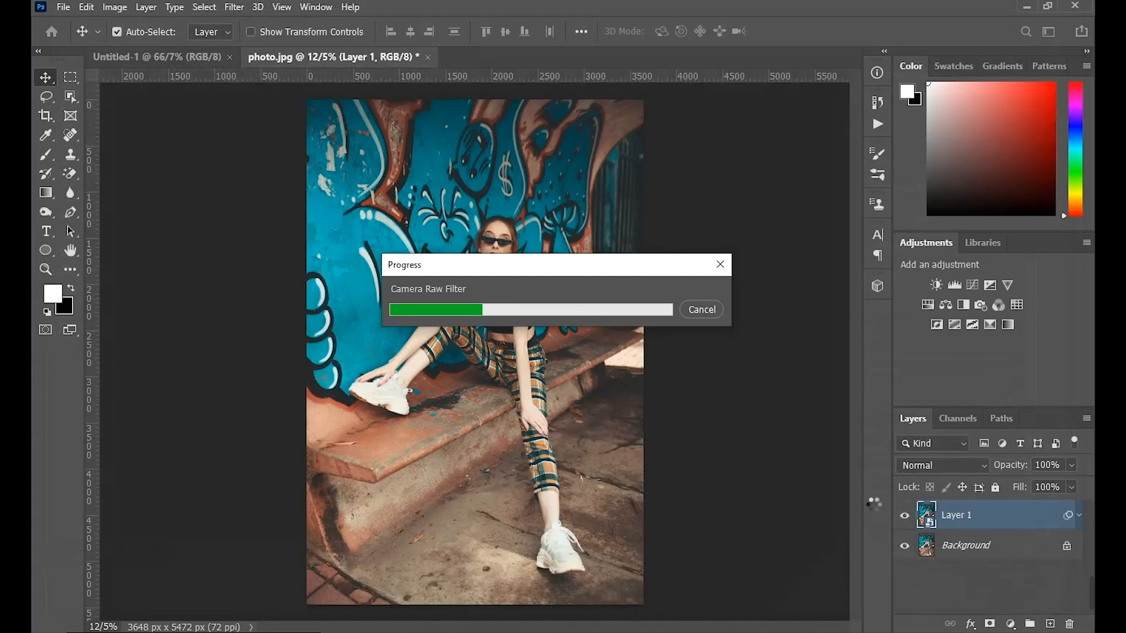
Toggle the visibility of Layer 1 off and on to compare the graded photo with the original
left_click(908, 519)
left_click(906, 517)
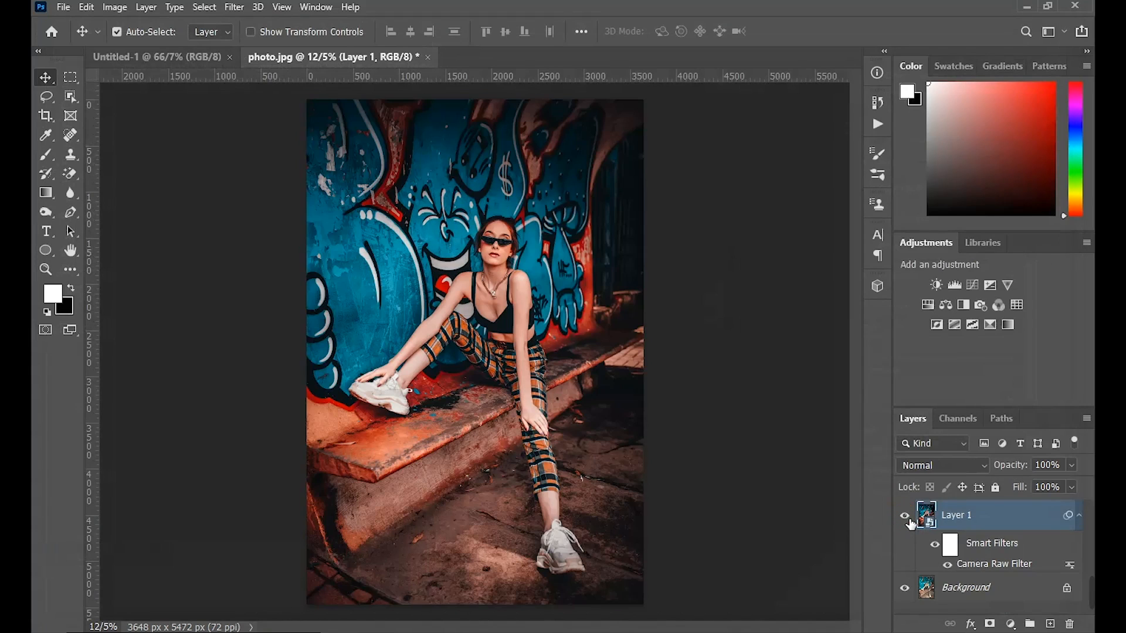
left_click(907, 518)
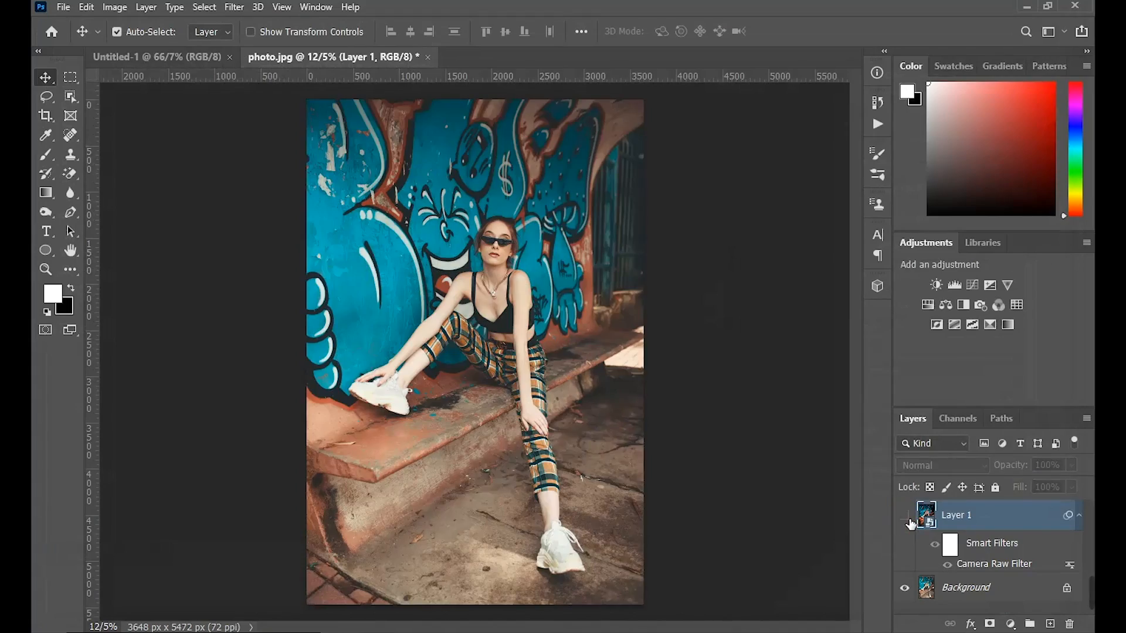
left_click(907, 518)
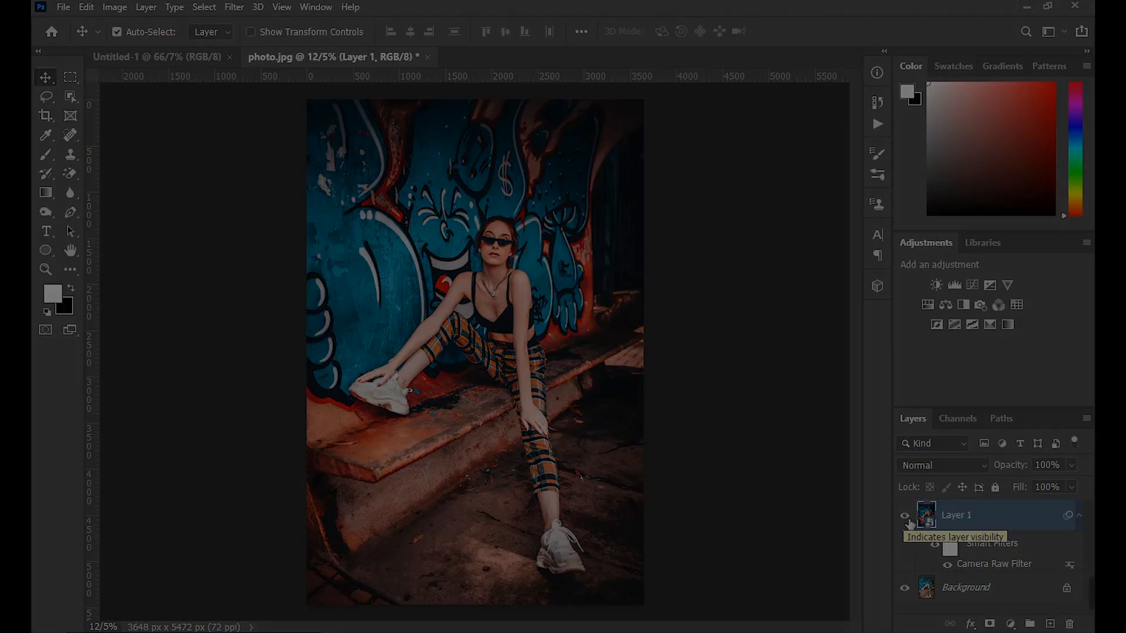